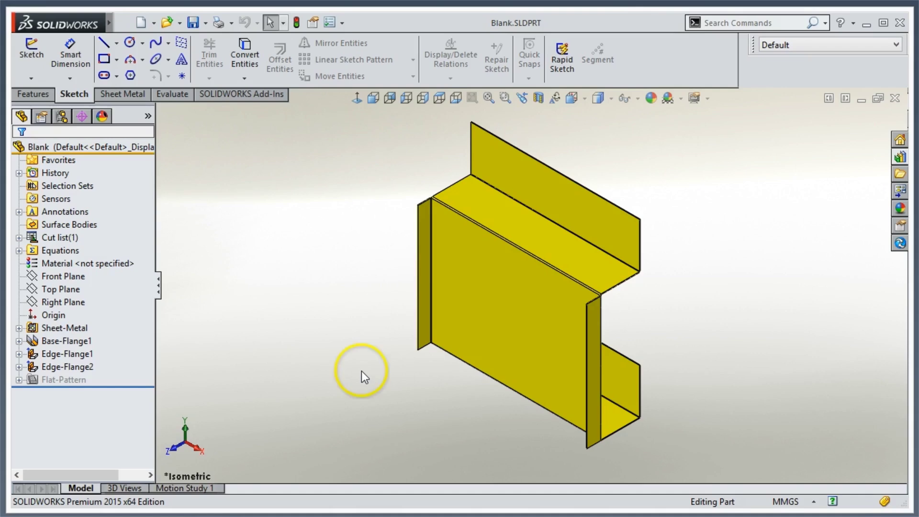
# Show the Sheet Metal tools in the CommandManager for the folded Blank part
pyautogui.click(124, 93)
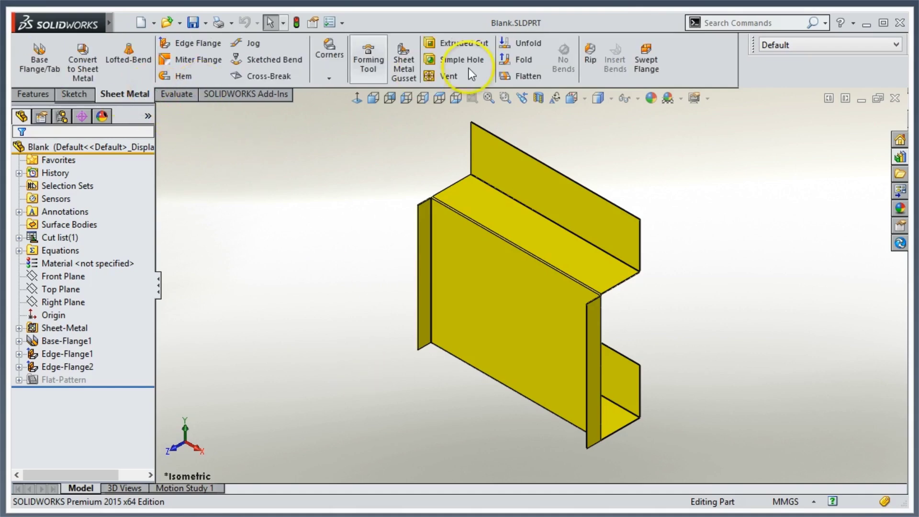
# Flatten the blank and view its flat face Normal To the screen
pyautogui.click(522, 74)
pyautogui.click(515, 280)
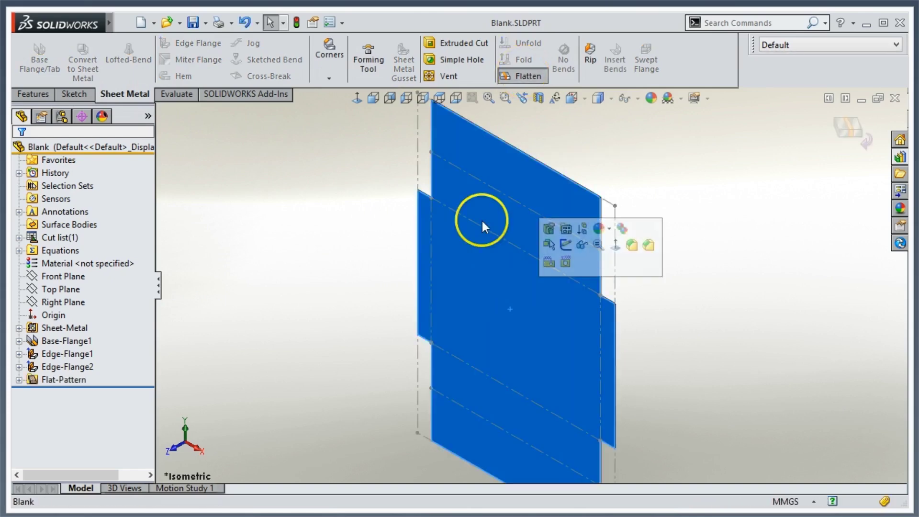
pyautogui.click(357, 97)
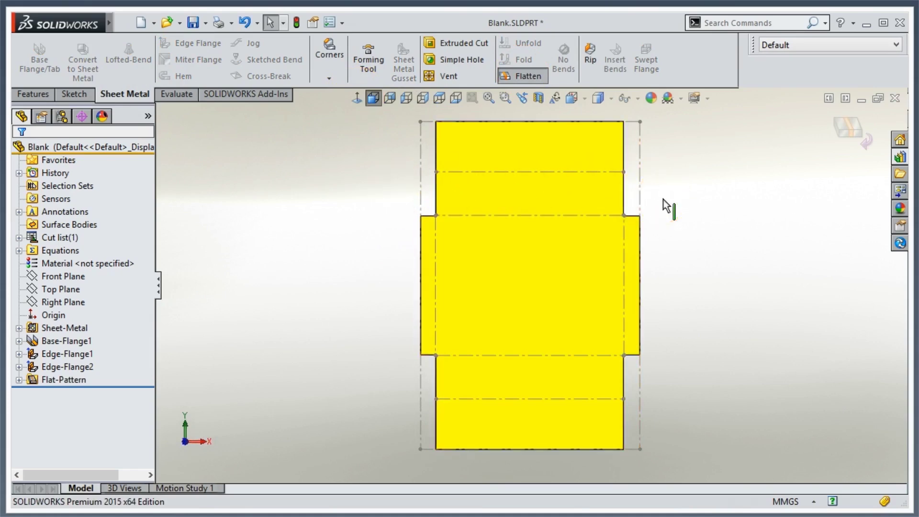
# Edit Flat-Pattern1 so its Grain Direction uses the top flange edge (Edge<1>)
pyautogui.click(29, 370)
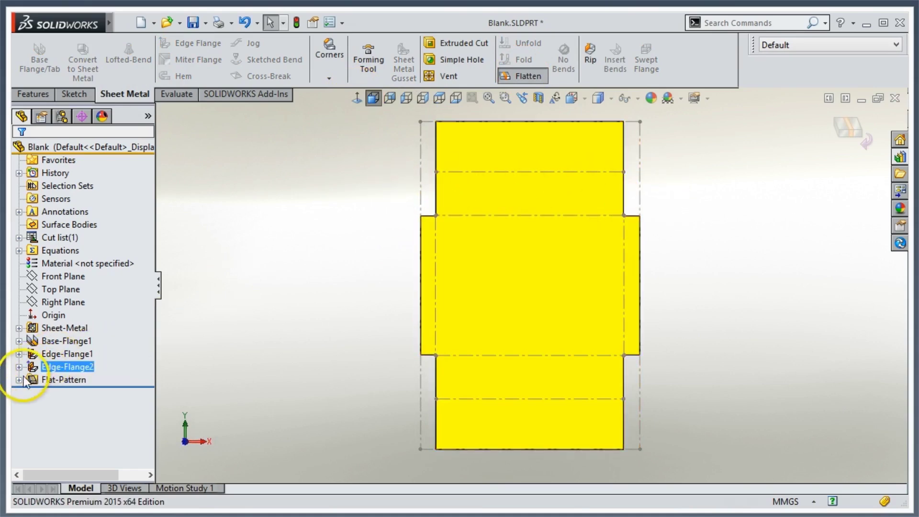
pyautogui.click(20, 380)
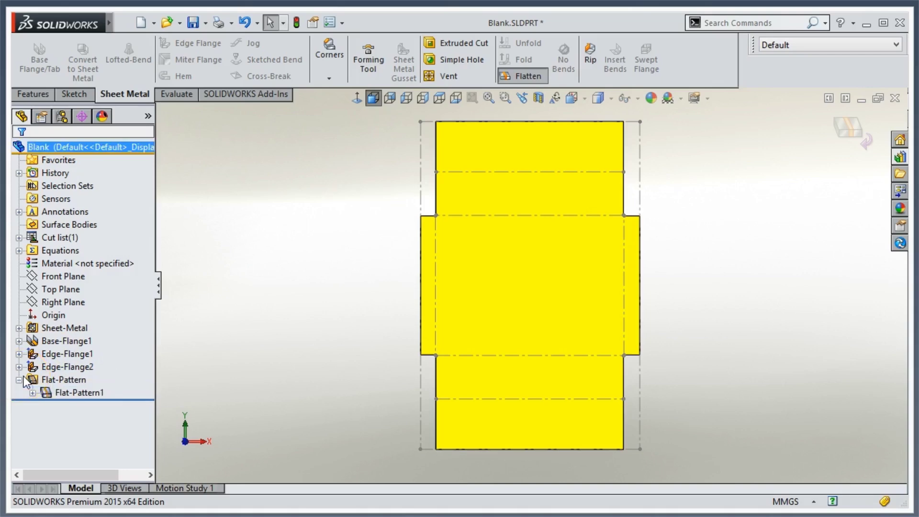
pyautogui.click(87, 391)
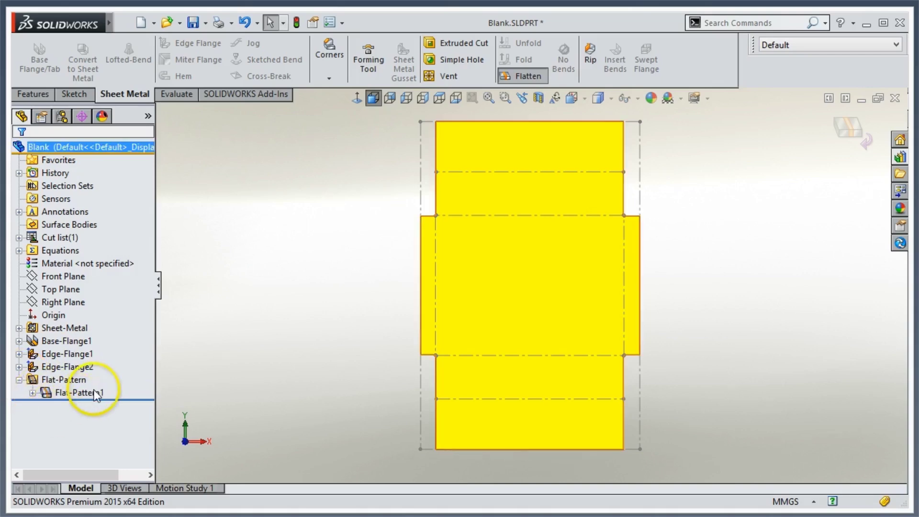
pyautogui.click(56, 380)
pyautogui.click(96, 396)
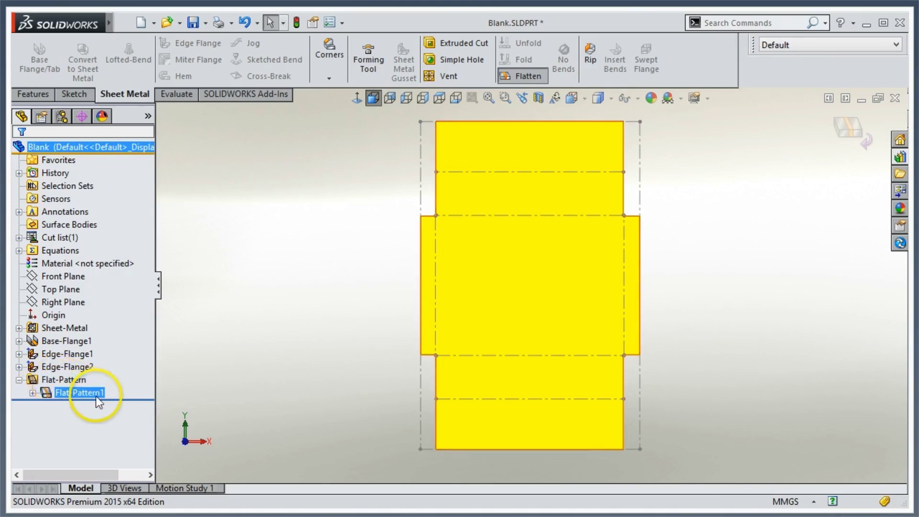
pyautogui.click(91, 392)
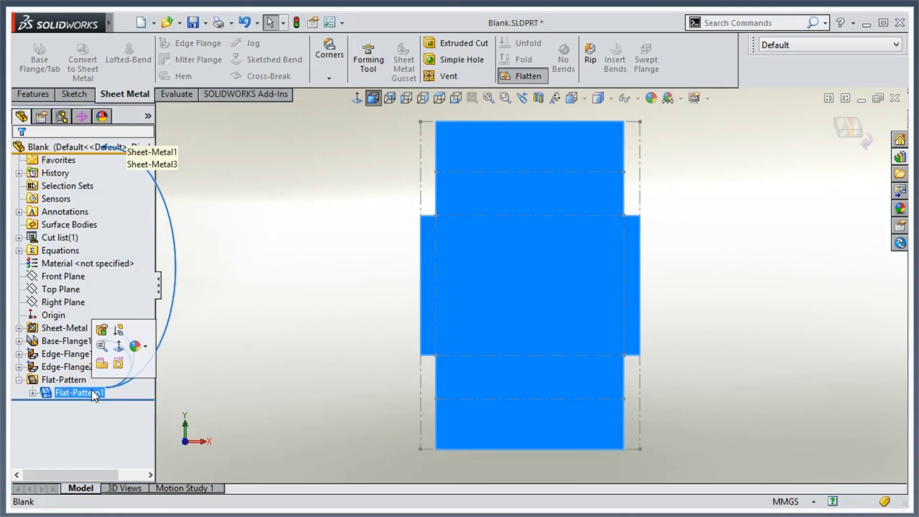
pyautogui.click(105, 330)
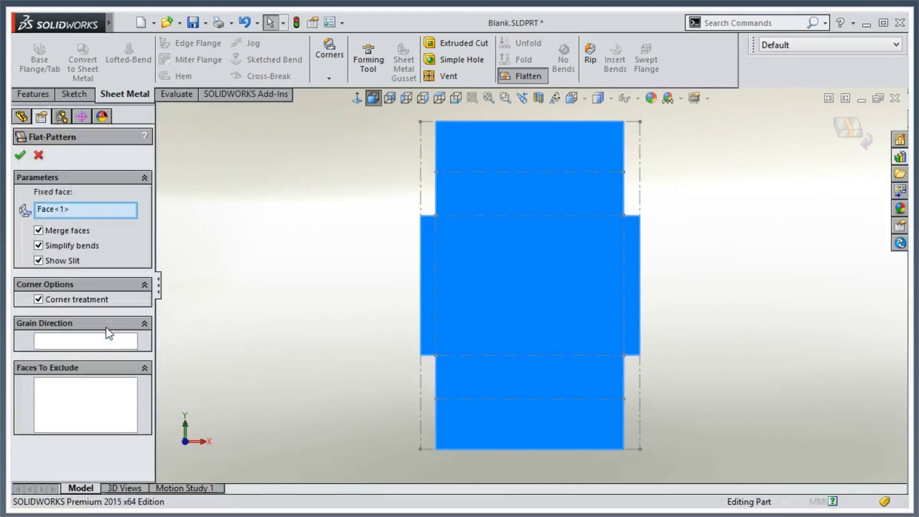
pyautogui.click(106, 342)
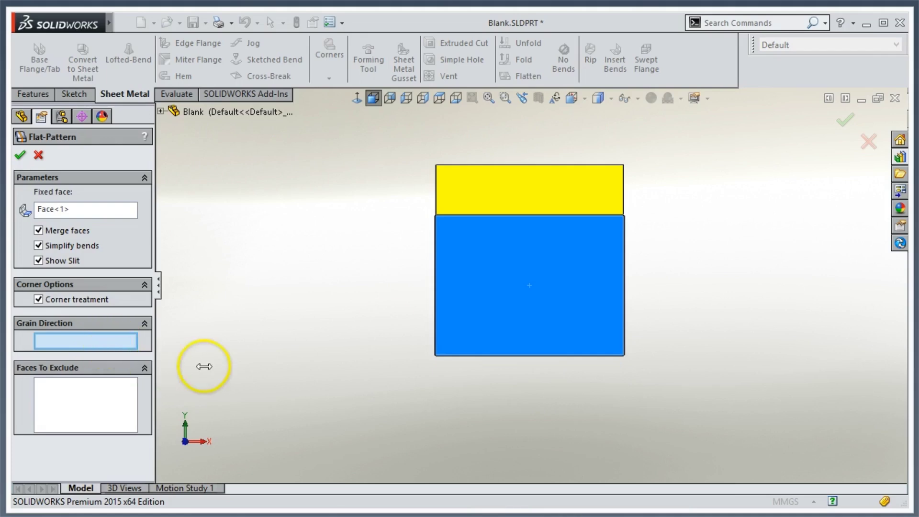
pyautogui.moveTo(205, 365); pyautogui.dragTo(404, 353, button='middle')
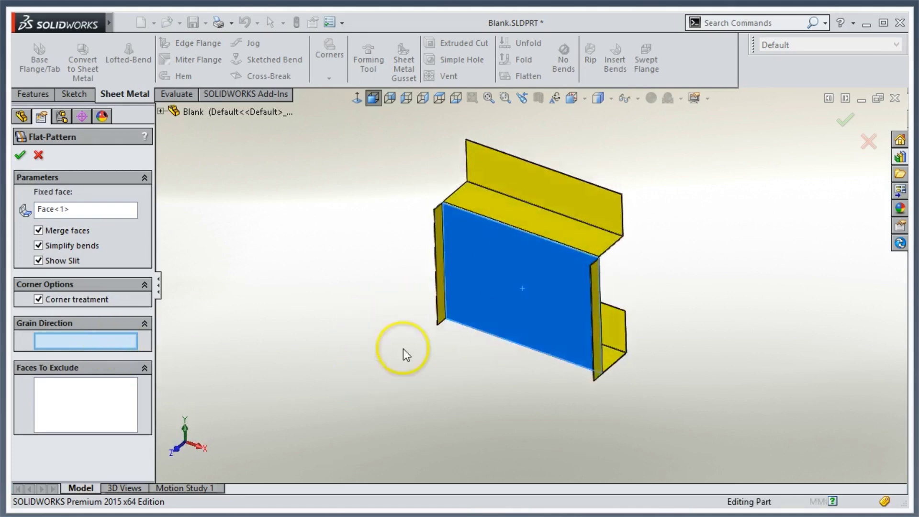
pyautogui.click(558, 172)
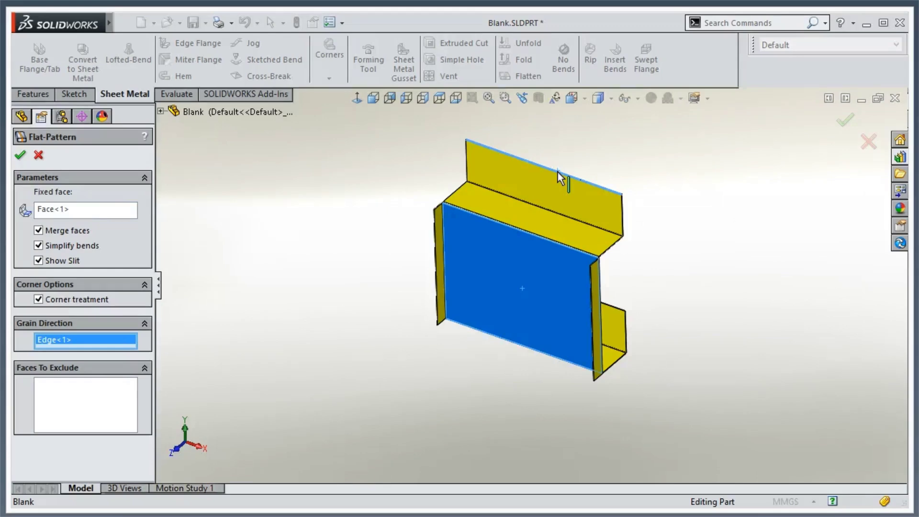
pyautogui.click(20, 158)
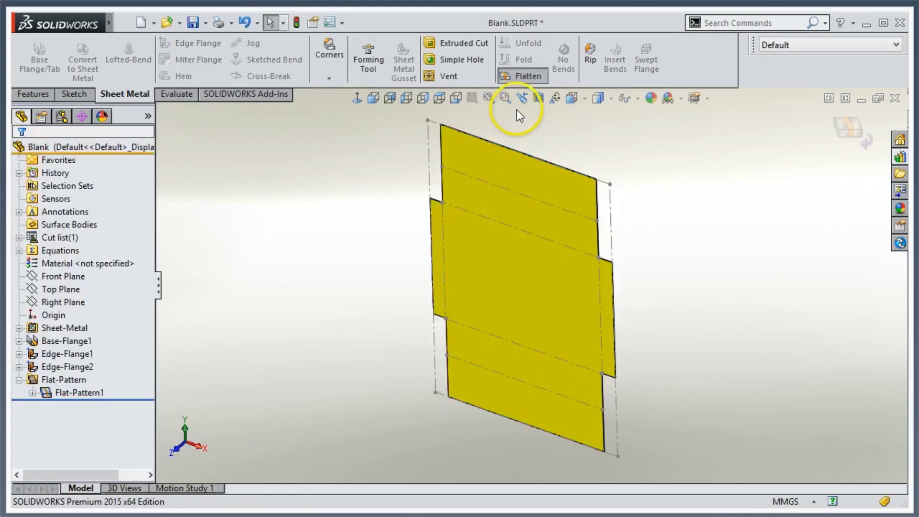
# Fold the part back up and create a new drawing, Draw1, from a drawing template
pyautogui.click(529, 76)
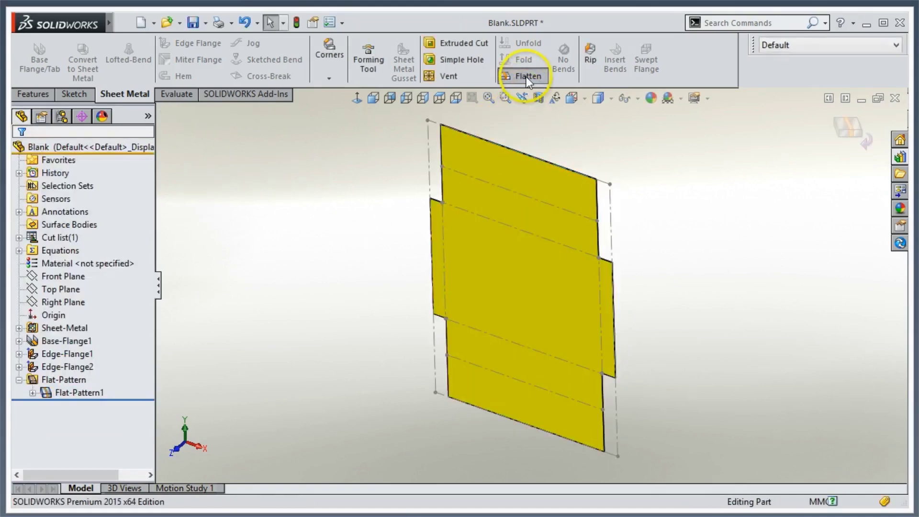
pyautogui.click(153, 23)
pyautogui.click(160, 34)
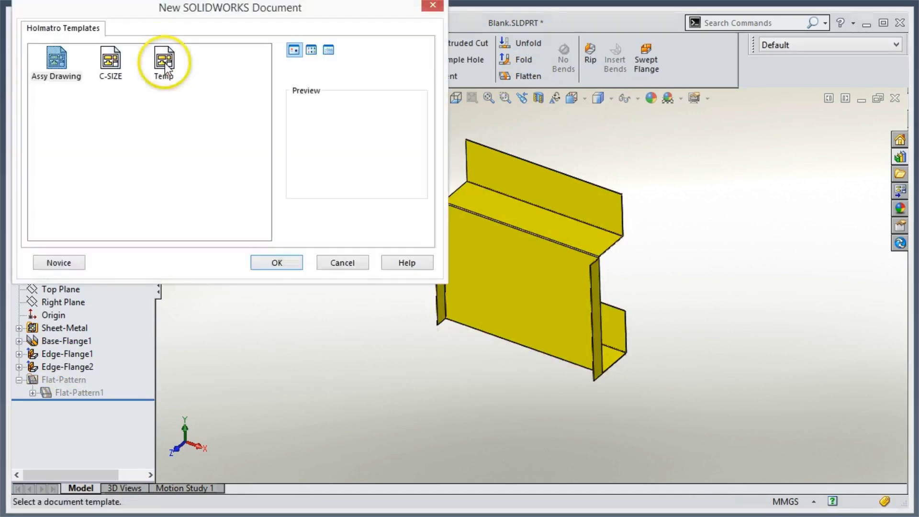
pyautogui.doubleClick(164, 61)
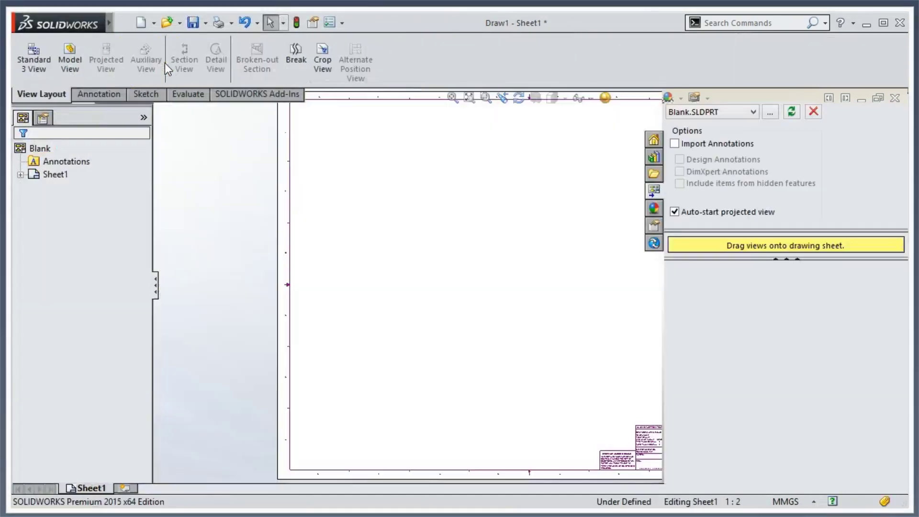
# Place Blank's Flat pattern view on the sheet from the View Palette and zoom in on it
pyautogui.moveTo(752, 287); pyautogui.dragTo(490, 255)
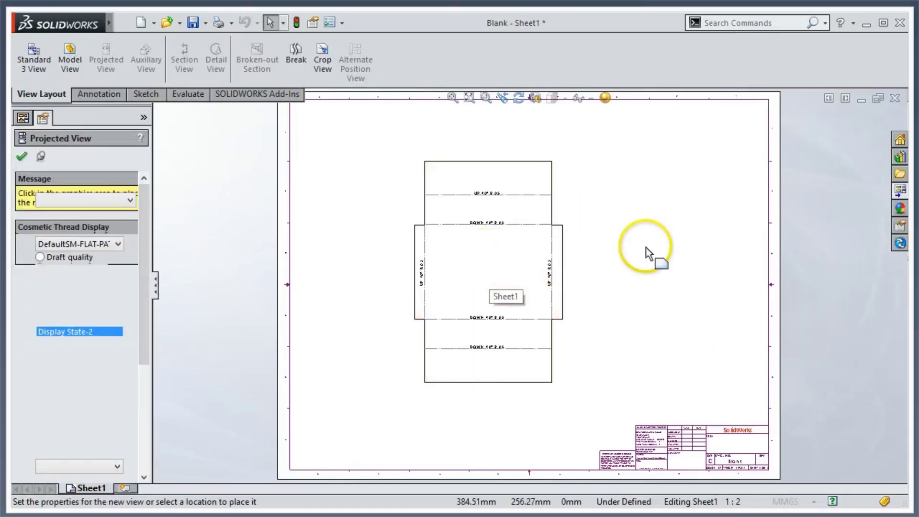
pyautogui.press('Escape')
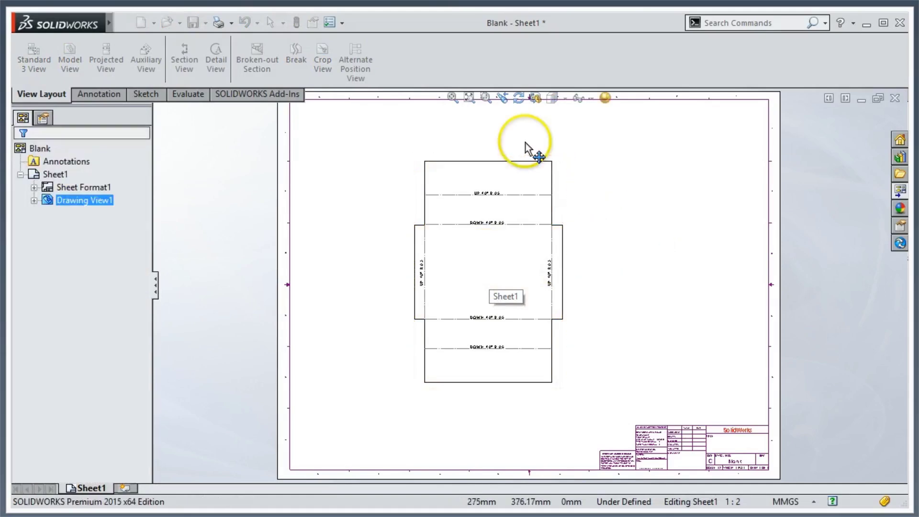
pyautogui.click(485, 98)
pyautogui.moveTo(400, 139); pyautogui.dragTo(586, 398)
pyautogui.press('Escape')
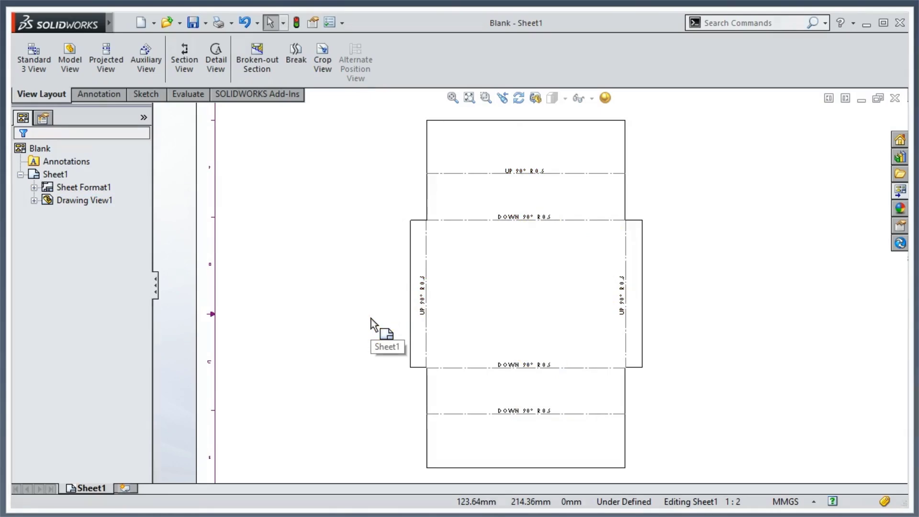
pyautogui.click(101, 96)
# Insert a bend table for the flat pattern view and place it to the right
pyautogui.click(702, 60)
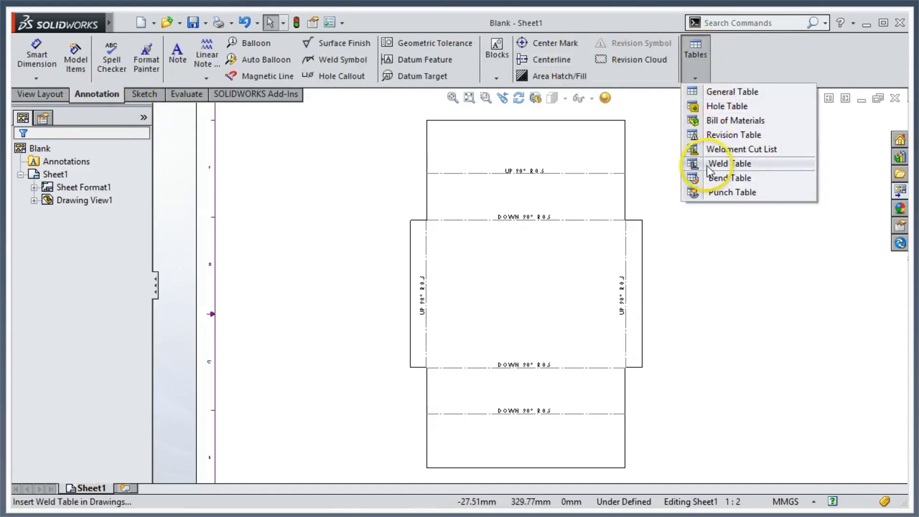
pyautogui.click(690, 177)
pyautogui.click(635, 154)
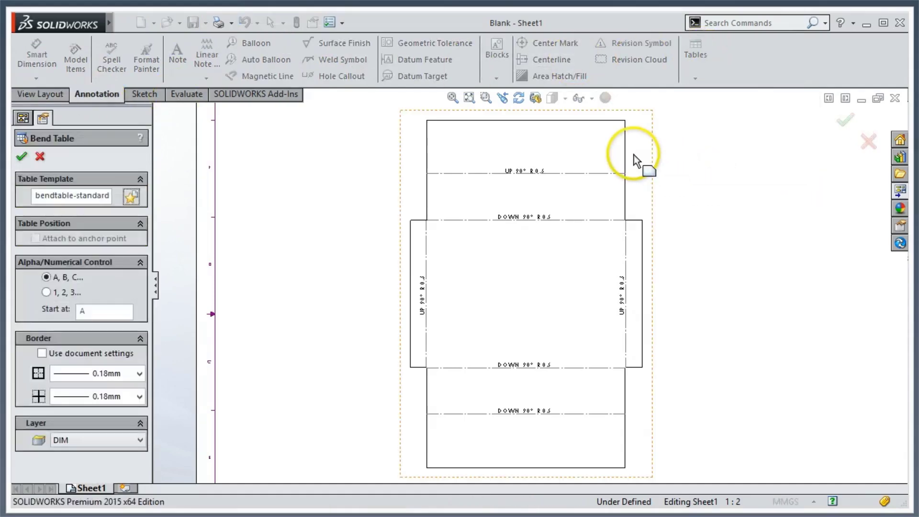
pyautogui.click(21, 157)
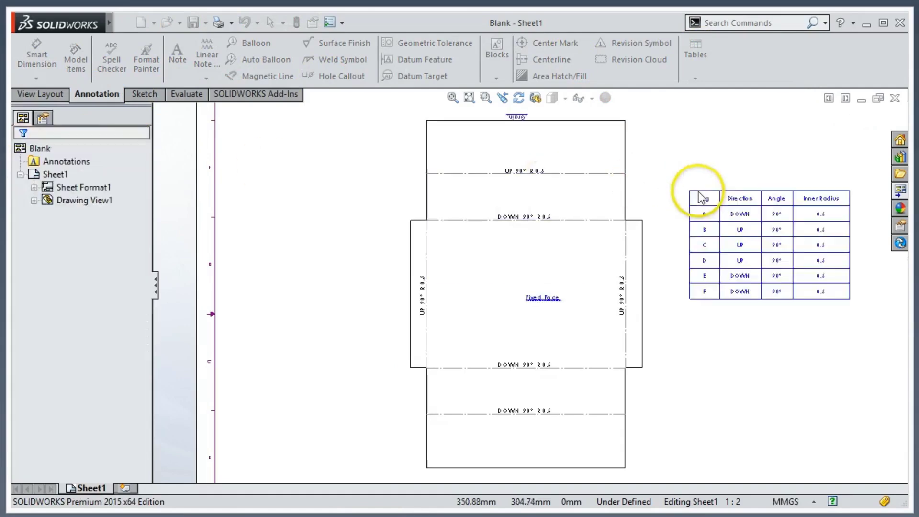
pyautogui.click(666, 158)
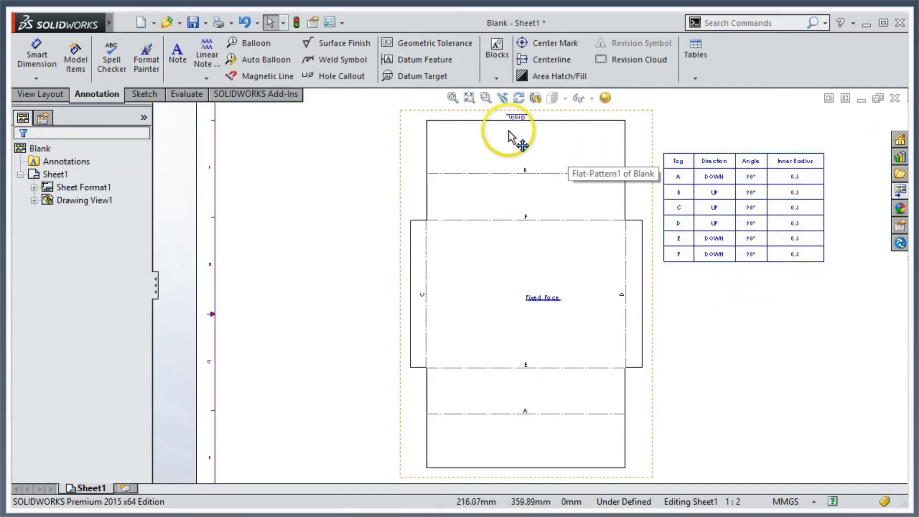
pyautogui.moveTo(524, 156); pyautogui.dragTo(527, 207, button='middle')
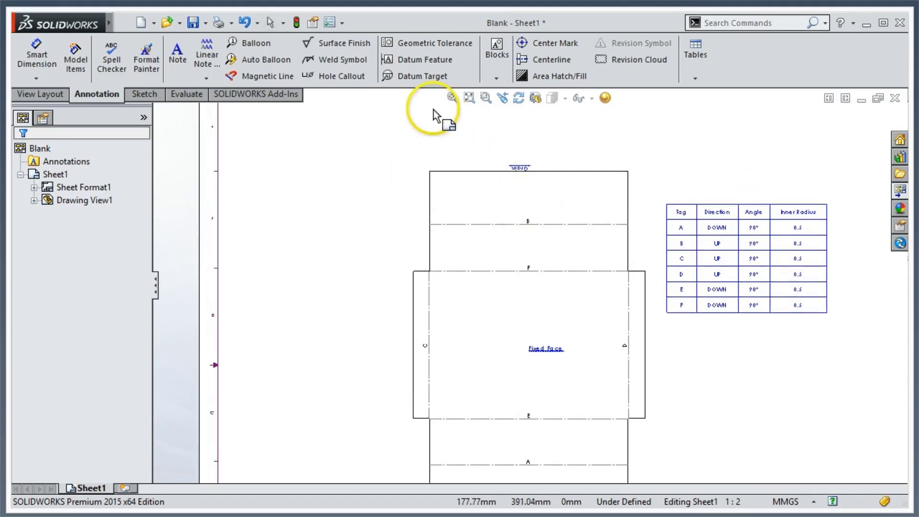
# Rotate the Grain note to 0° and move it onto the dotted line above the top edge
pyautogui.click(486, 98)
pyautogui.moveTo(434, 120); pyautogui.dragTo(671, 232)
pyautogui.press('Escape')
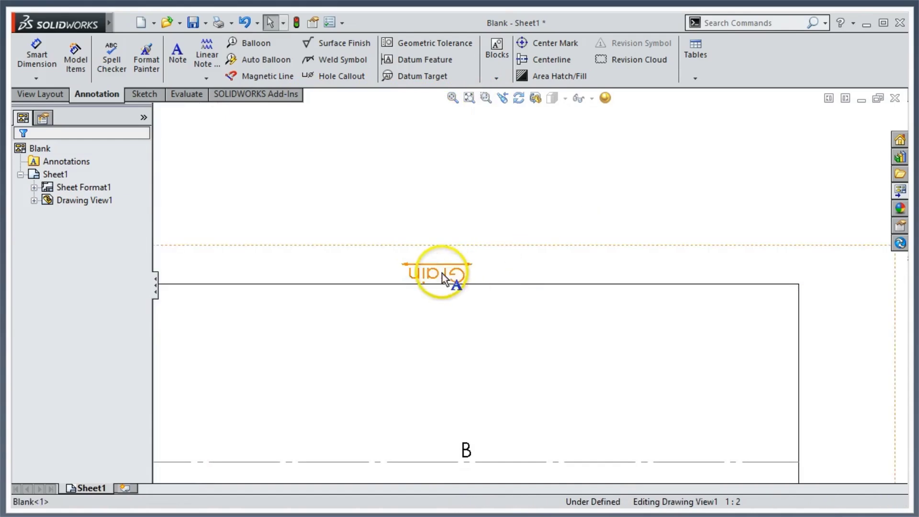
pyautogui.click(442, 274)
pyautogui.click(108, 279)
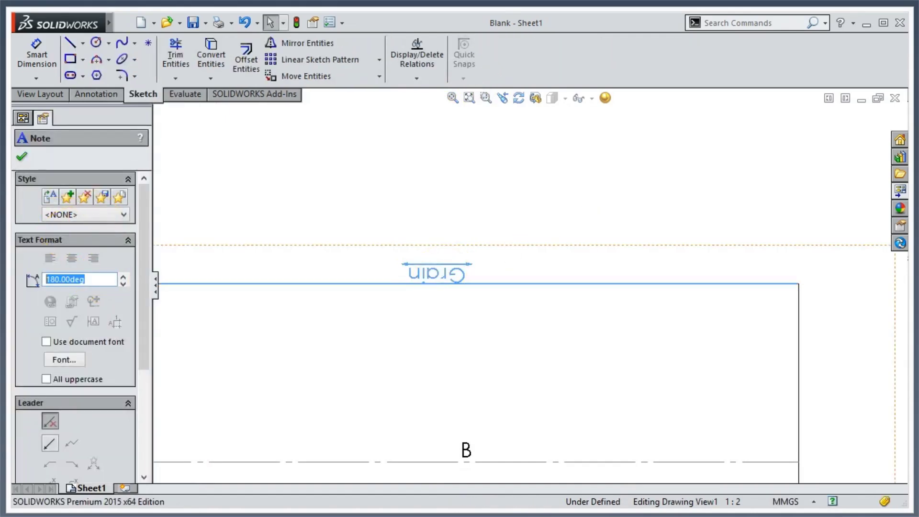
pyautogui.write('0')
pyautogui.press('Return')
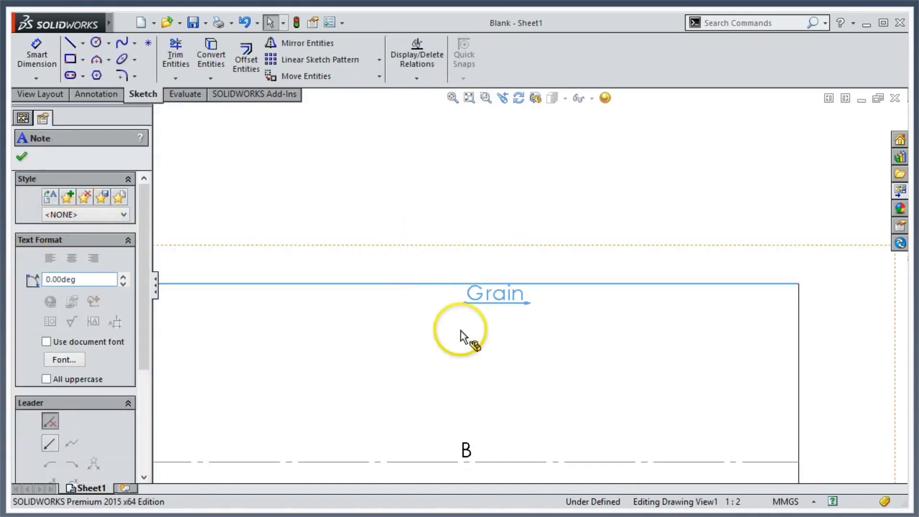
pyautogui.moveTo(490, 300); pyautogui.dragTo(415, 241)
pyautogui.click(532, 209)
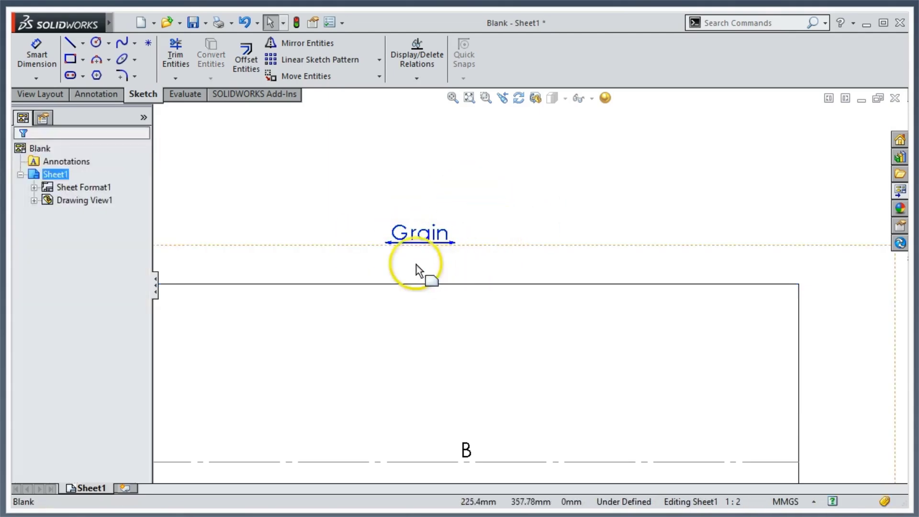
# Fit the sheet in view and shift the bend table slightly to the right
pyautogui.scroll(3, 376, 254)
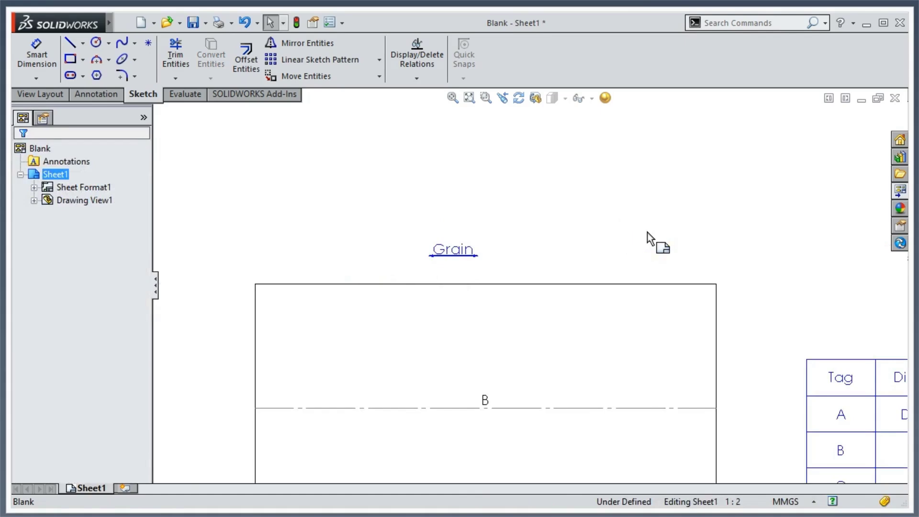
pyautogui.press('z')
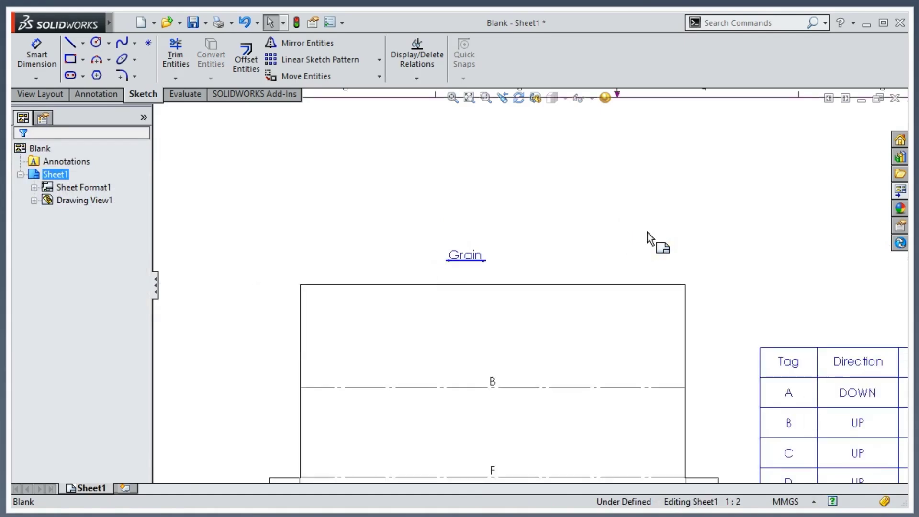
pyautogui.press('f')
pyautogui.scroll(-3, 554, 185)
pyautogui.scroll(-1, 622, 321)
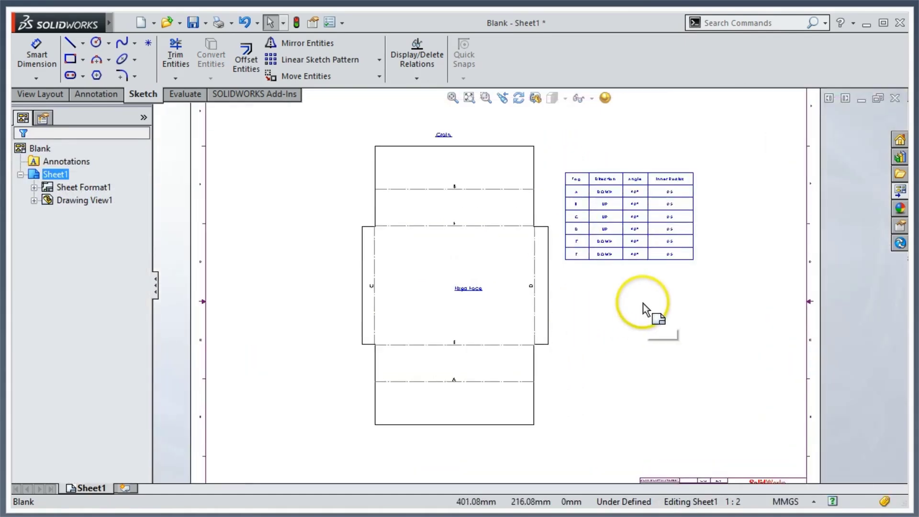
pyautogui.moveTo(561, 168); pyautogui.dragTo(629, 175)
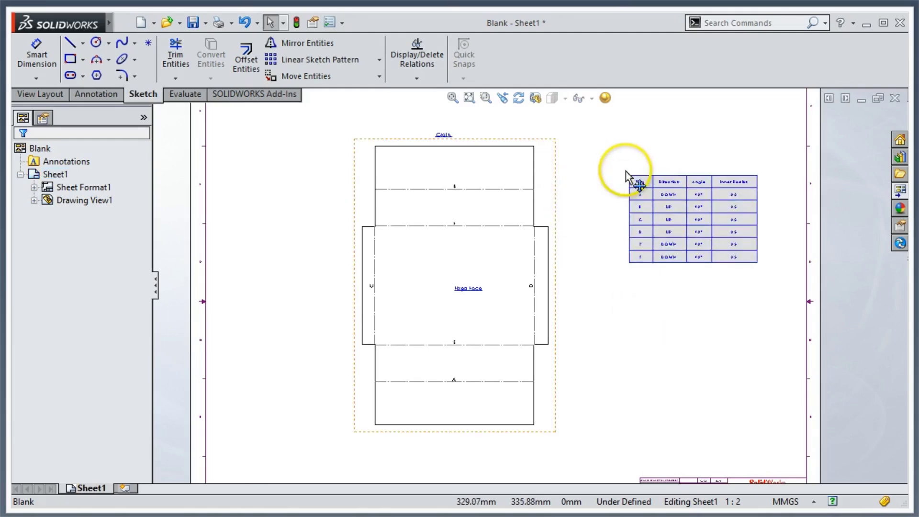
pyautogui.click(636, 322)
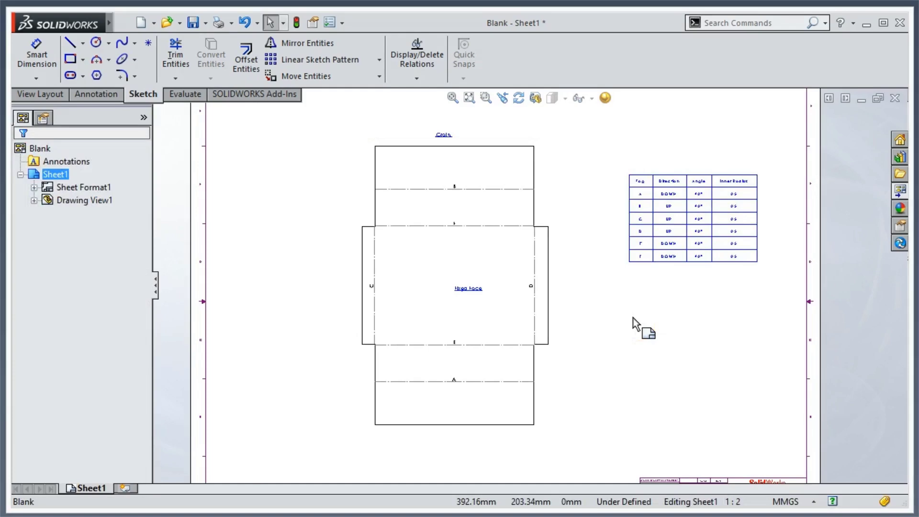
pyautogui.hotkey('ctrl', 'Tab')
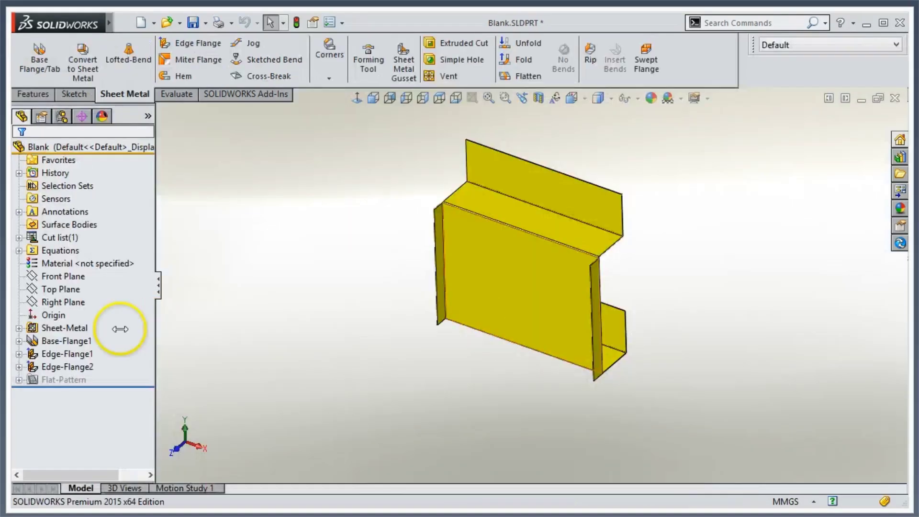
# Change Flat-Pattern1's Grain Direction to the left vertical edge (Edge<2>) and return to the drawing
pyautogui.click(19, 380)
pyautogui.click(62, 391)
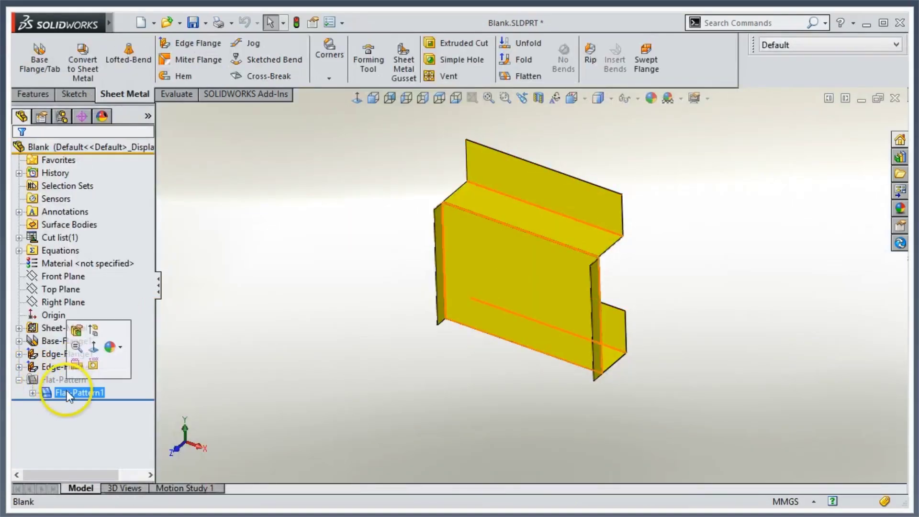
pyautogui.click(77, 330)
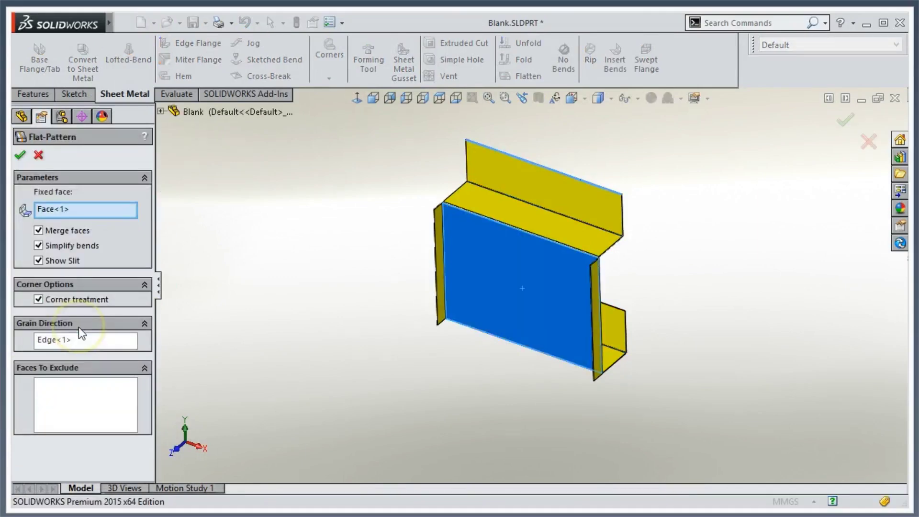
pyautogui.click(79, 341)
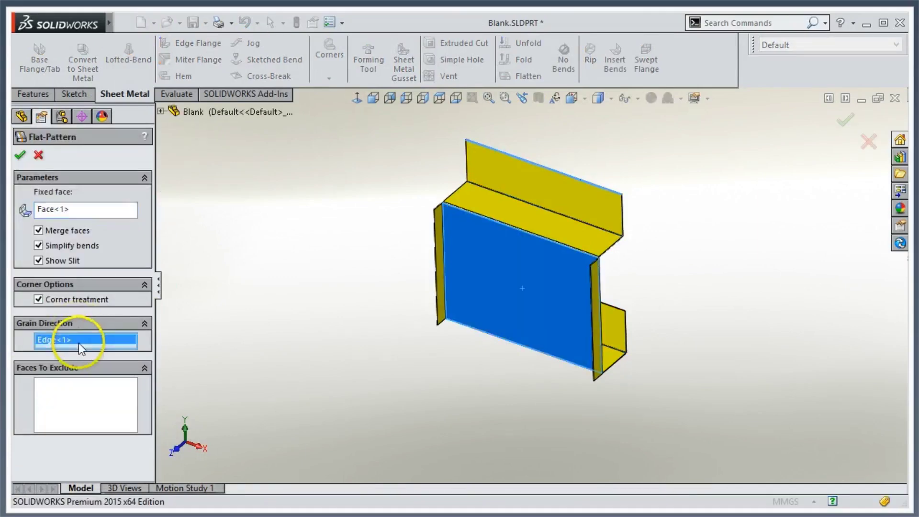
pyautogui.click(437, 250)
pyautogui.click(20, 155)
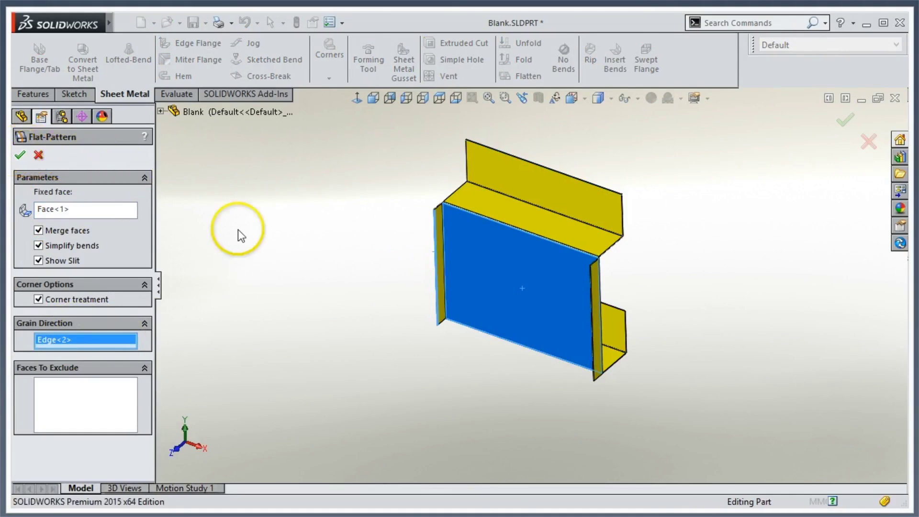
pyautogui.hotkey('ctrl', 'Tab')
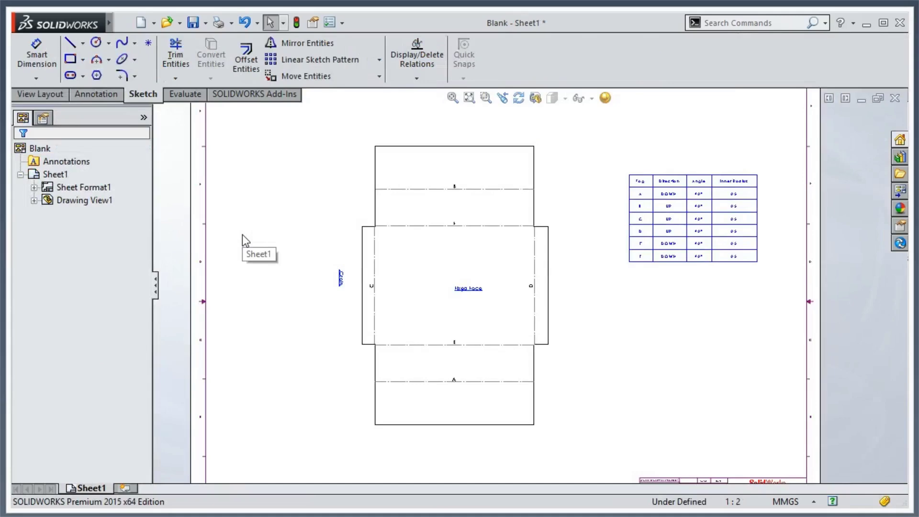
pyautogui.click(343, 316)
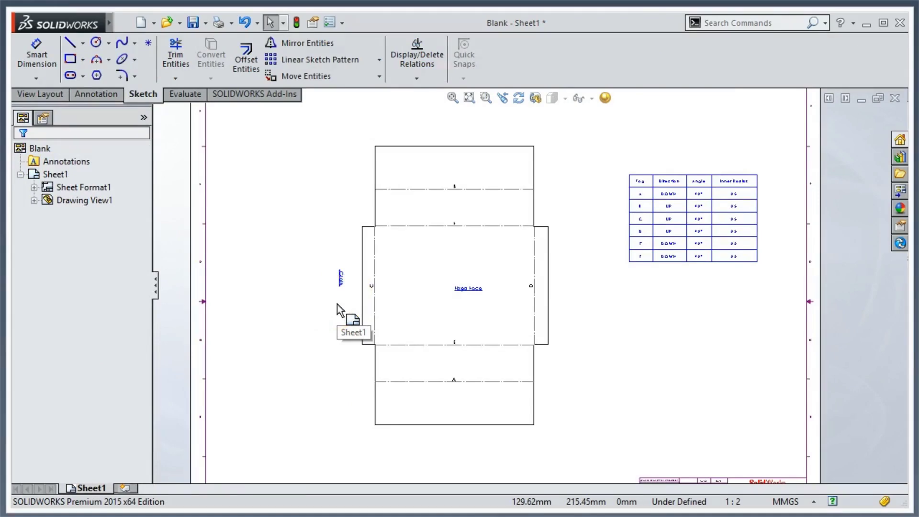
pyautogui.moveTo(376, 301); pyautogui.dragTo(461, 299)
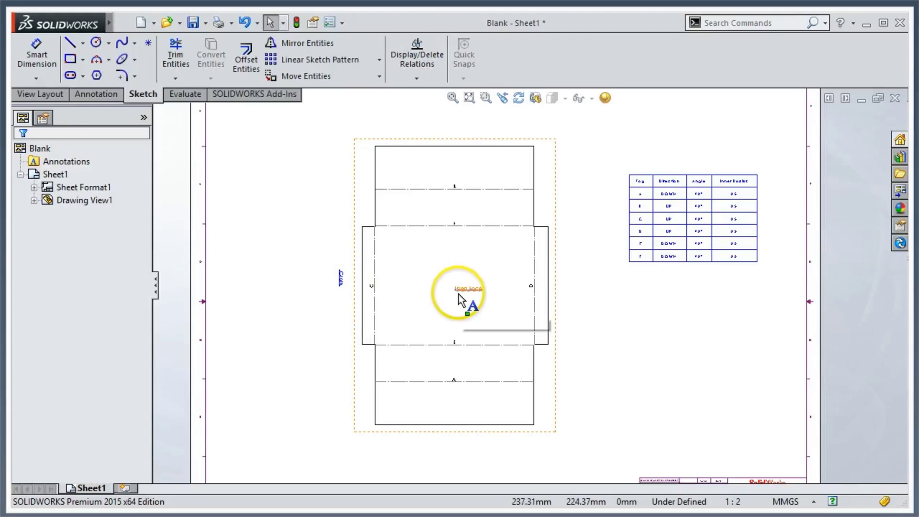